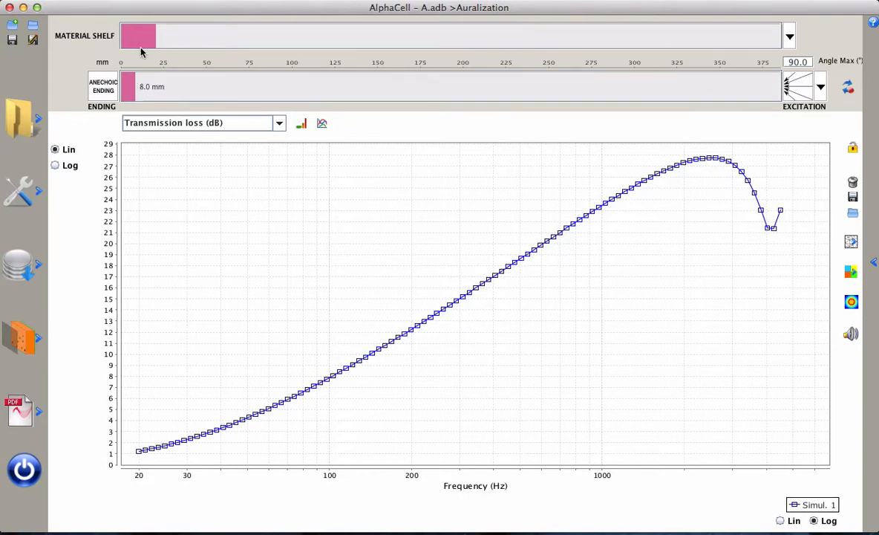
Step: Open the Auralisation Panel, load carEngine.wav as the source file and play it
mouse_move(145, 41)
left_click(851, 335)
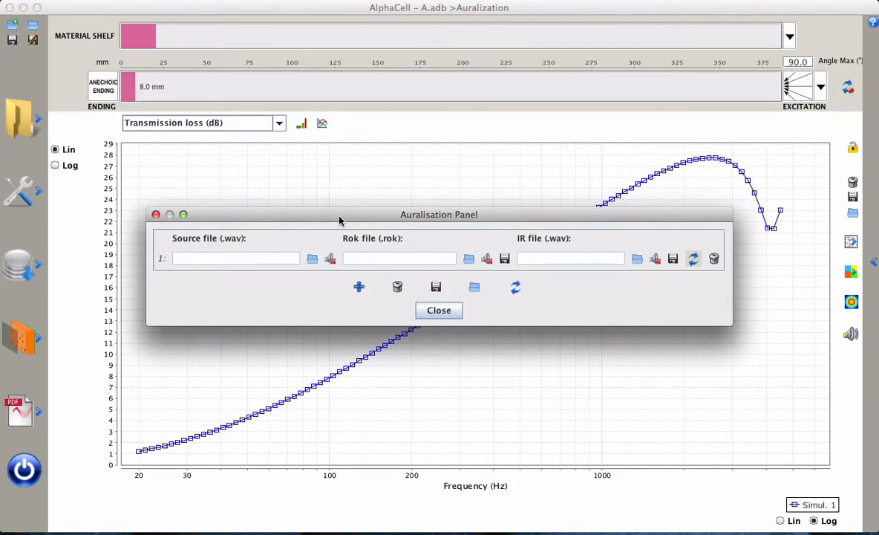
left_click(313, 260)
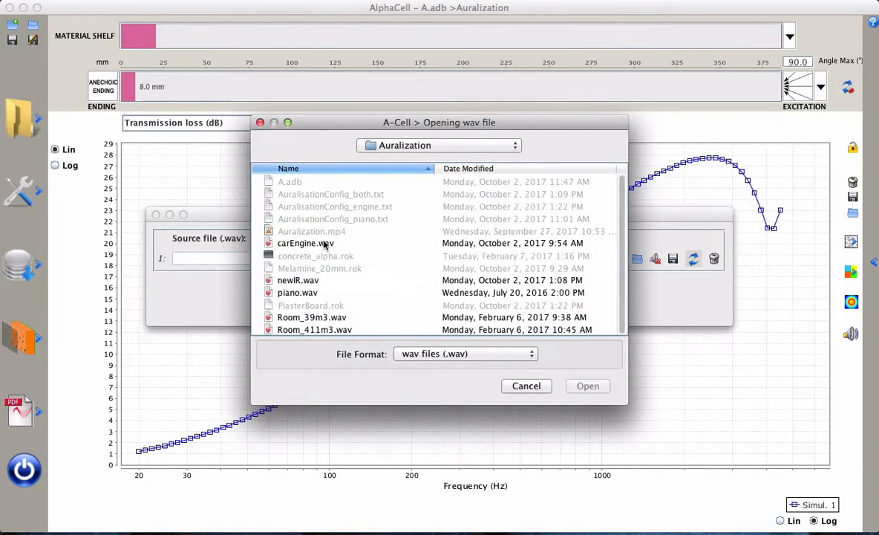
left_click(324, 244)
left_click(585, 384)
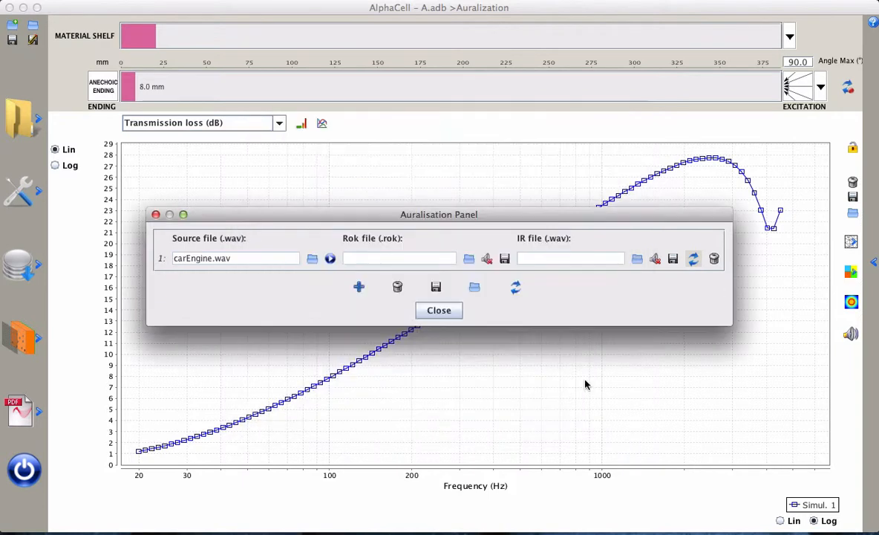
left_click(331, 259)
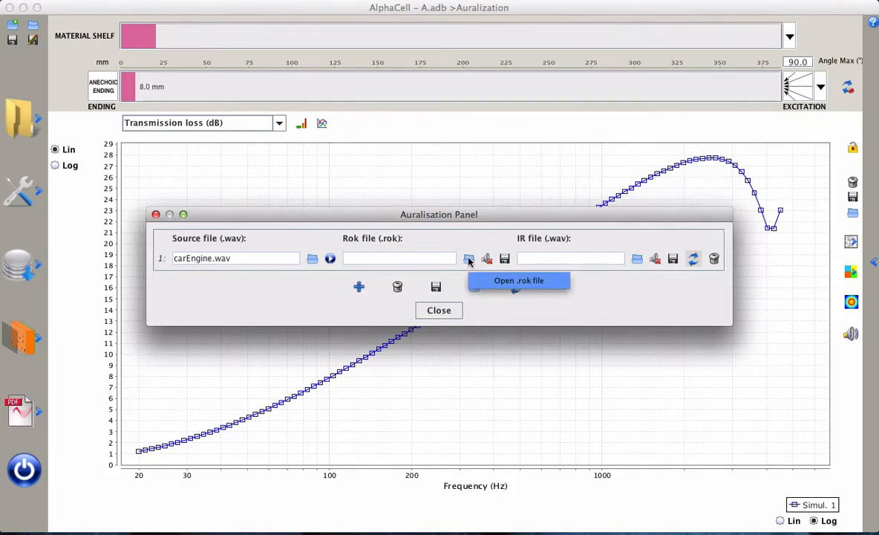
Step: Load PlasterBoard.rok as the Rok file of line 1, recalculate the line and play the filtered sound
left_click(469, 259)
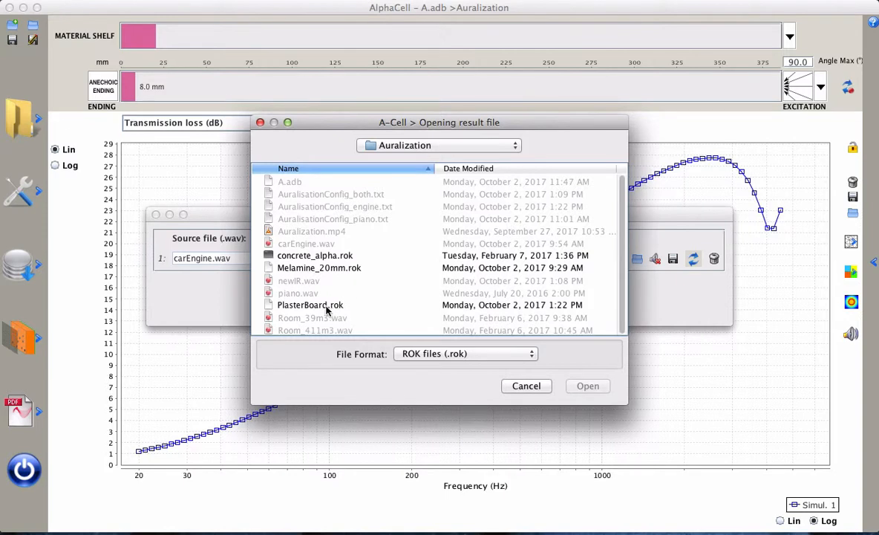
left_click(306, 305)
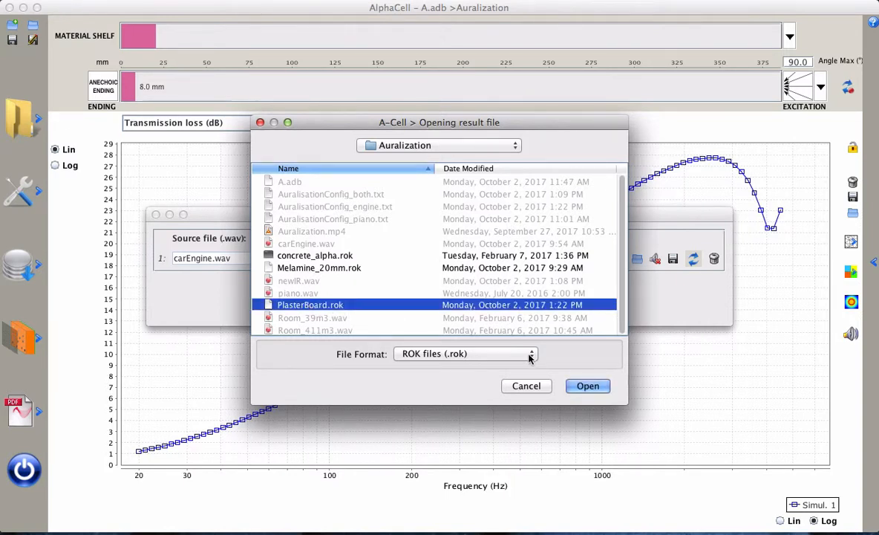
left_click(588, 386)
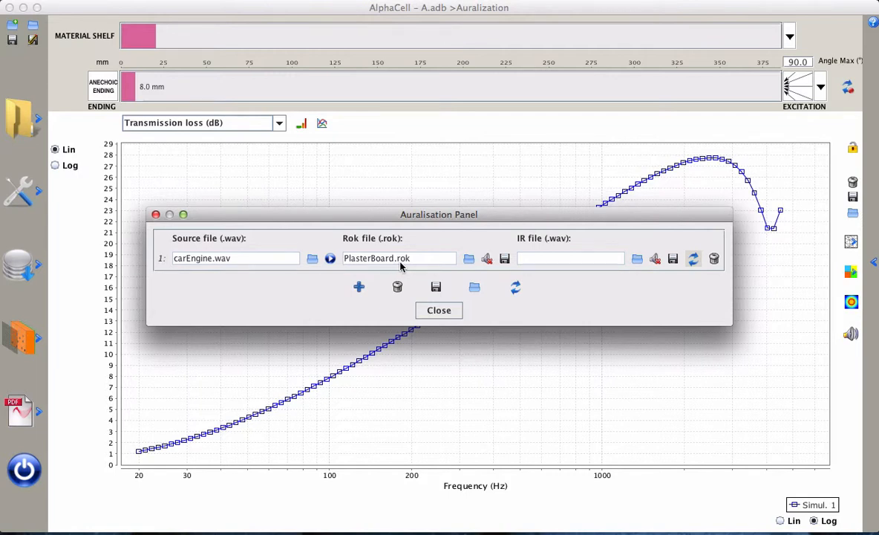
left_click(693, 260)
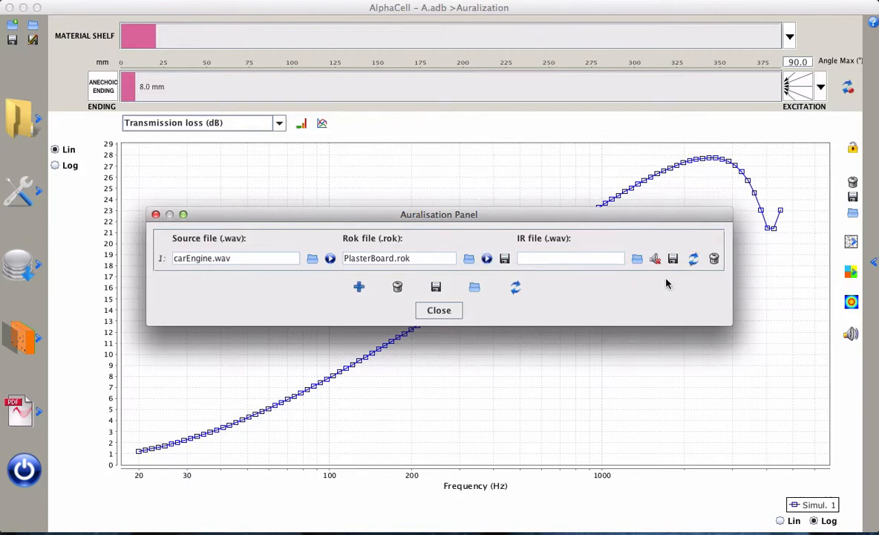
left_click(487, 262)
Step: Load Room_39m3.wav as the IR file of line 1, recalculate the line and play the sound with room response
left_click(637, 258)
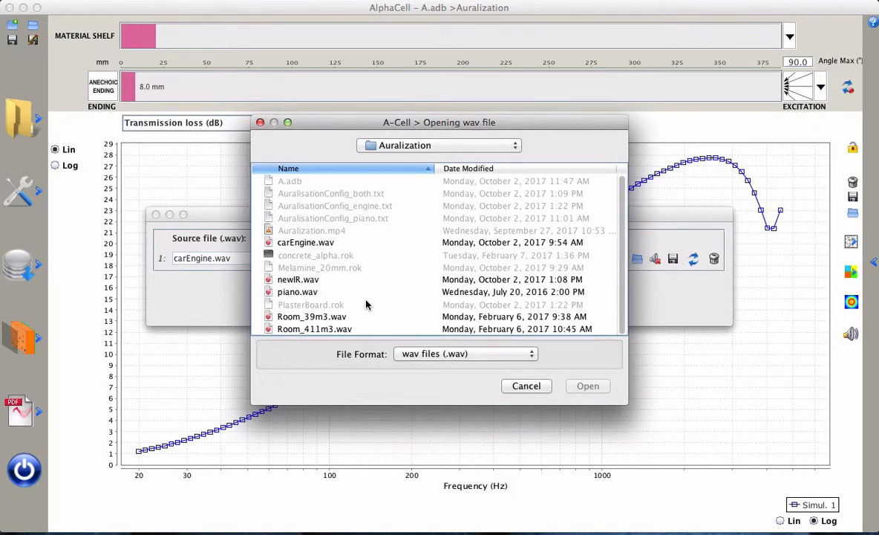
left_click(332, 317)
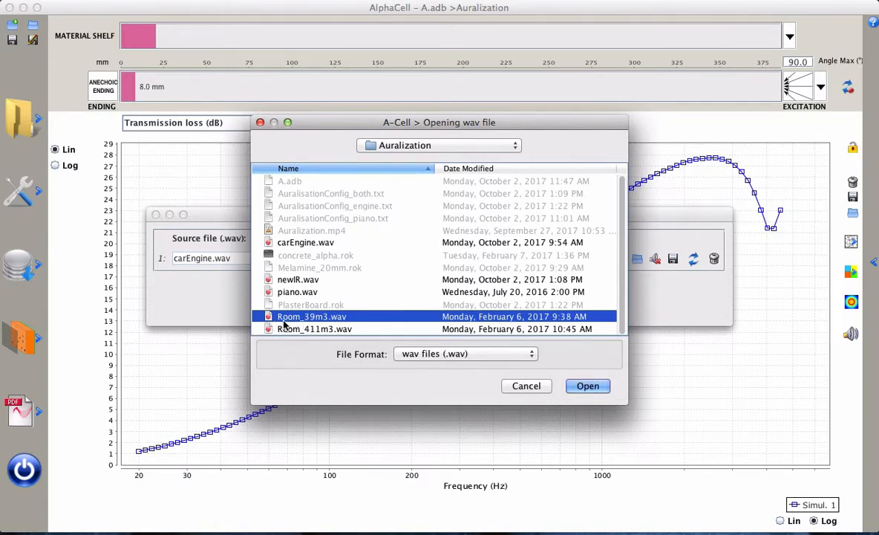
left_click(587, 386)
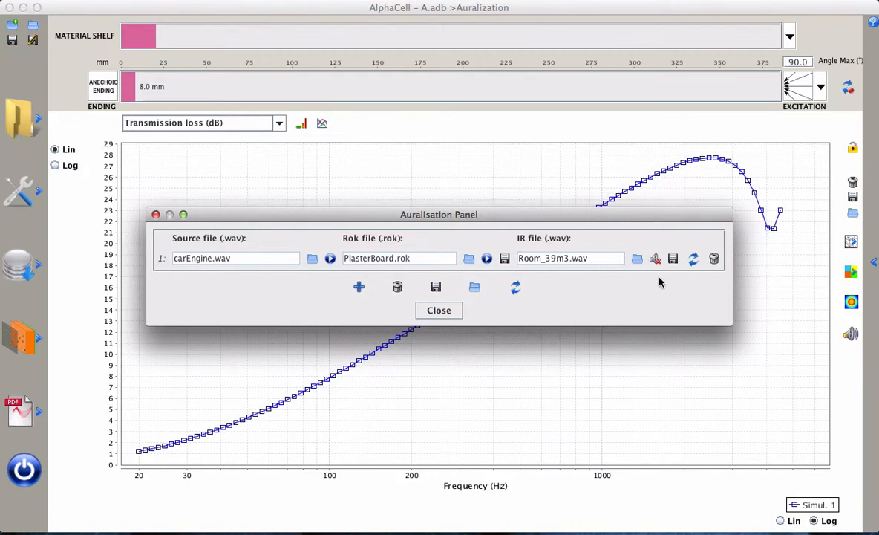
left_click(694, 261)
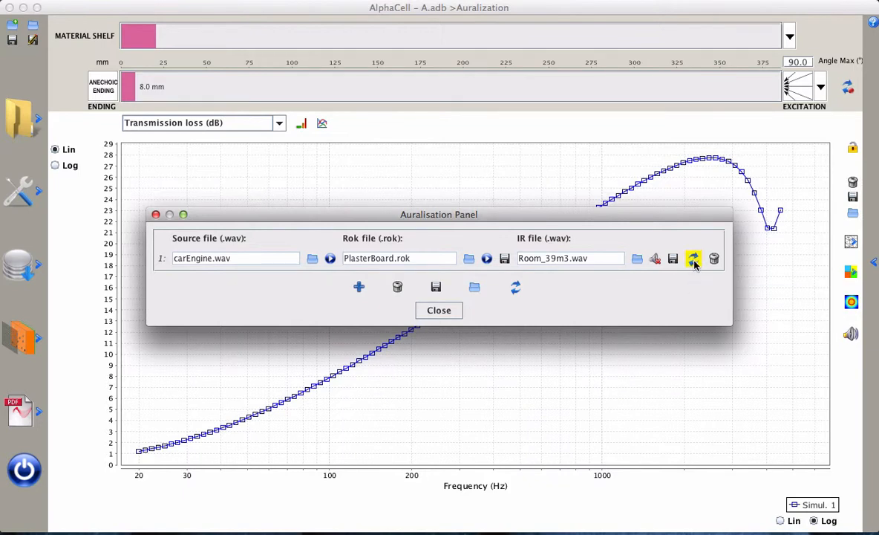
left_click(655, 260)
Step: Save the auralisation configuration over AuralisationConfig_engine.txt and close the Auralisation Panel
left_click(436, 289)
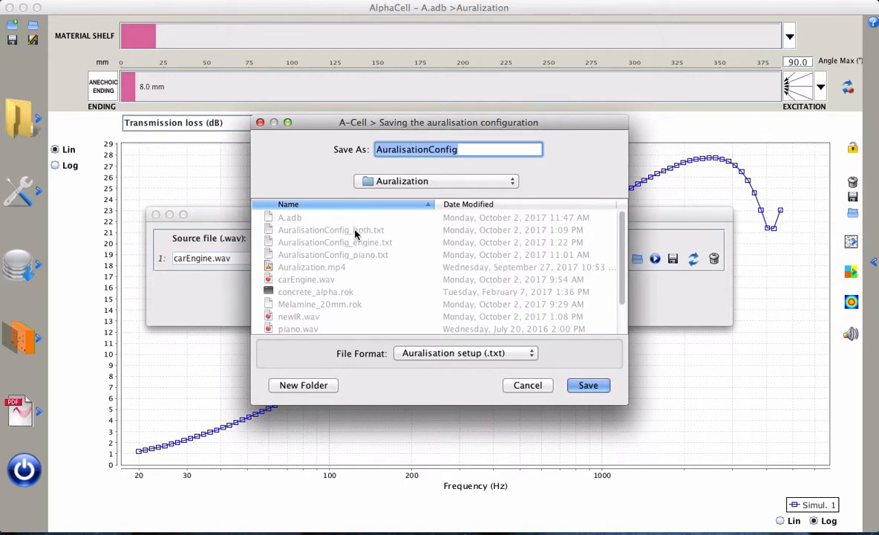
left_click(317, 240)
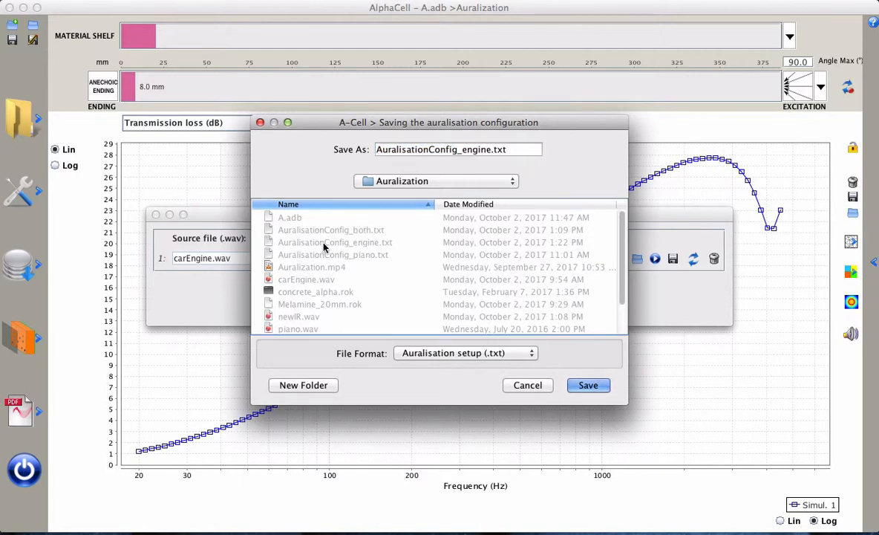
left_click(605, 385)
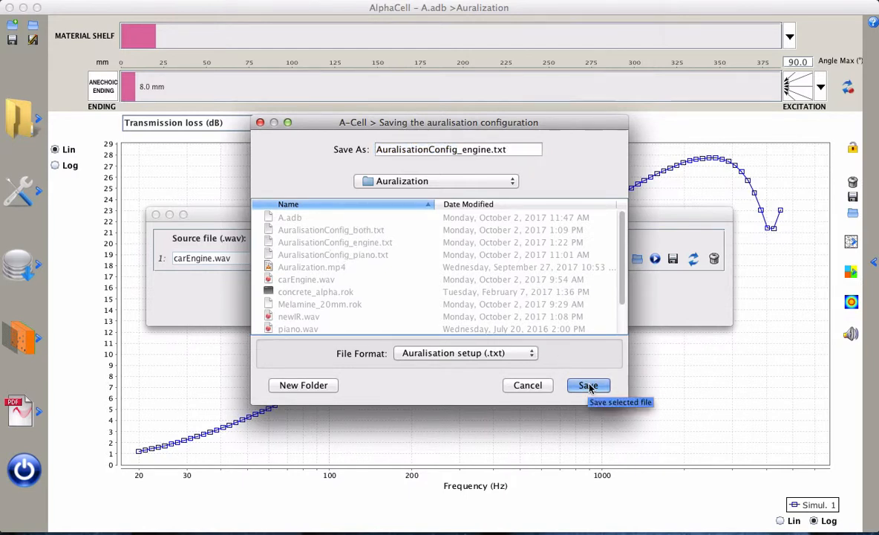
left_click(551, 293)
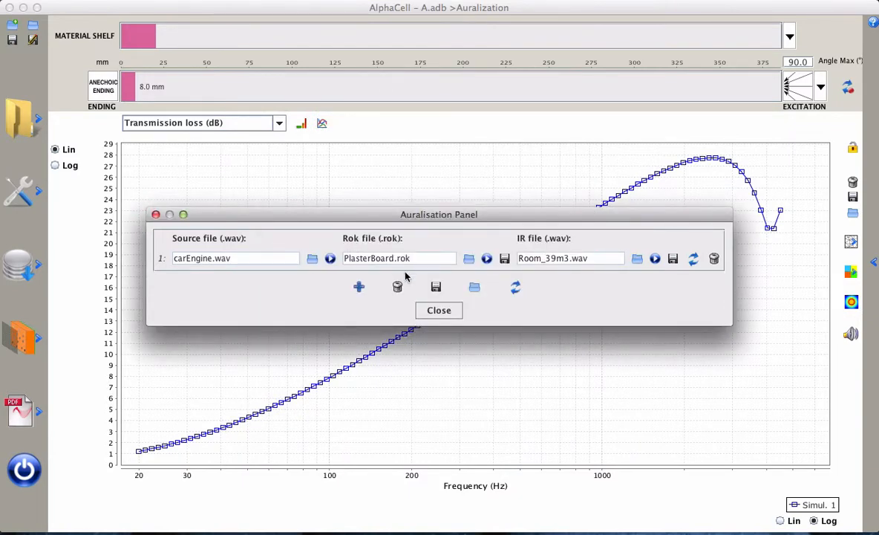
left_click(439, 312)
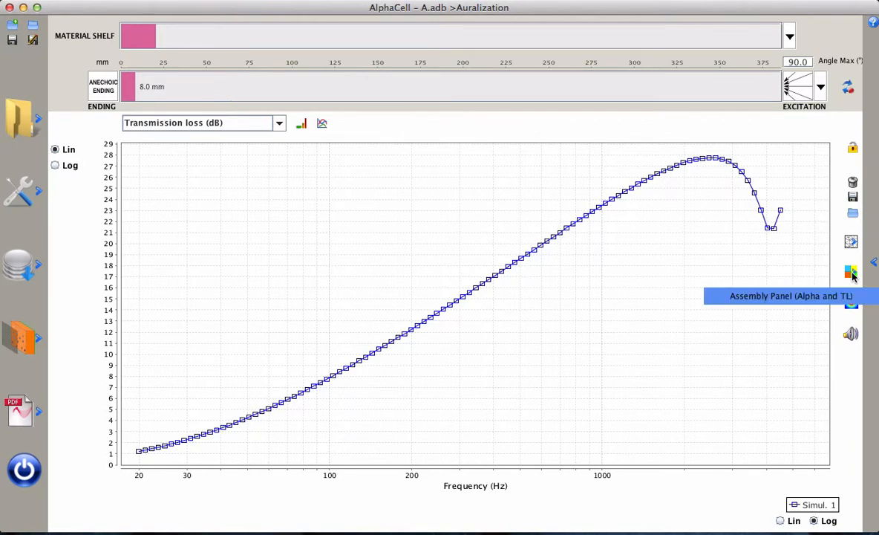
Step: Open the Assembly Panel (Alpha and TL), view the sound absorption coefficient plot and return to Reverberation Time (s)
left_click(851, 273)
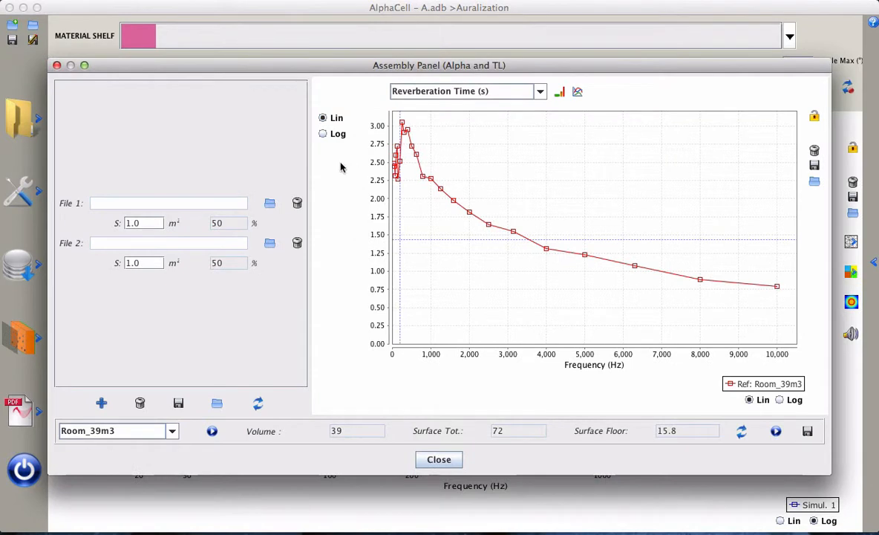
left_click(541, 90)
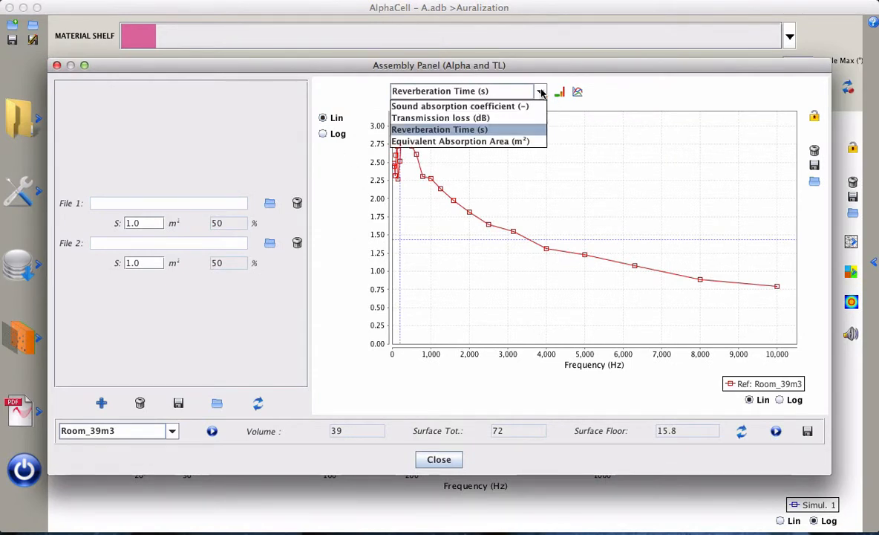
left_click(503, 108)
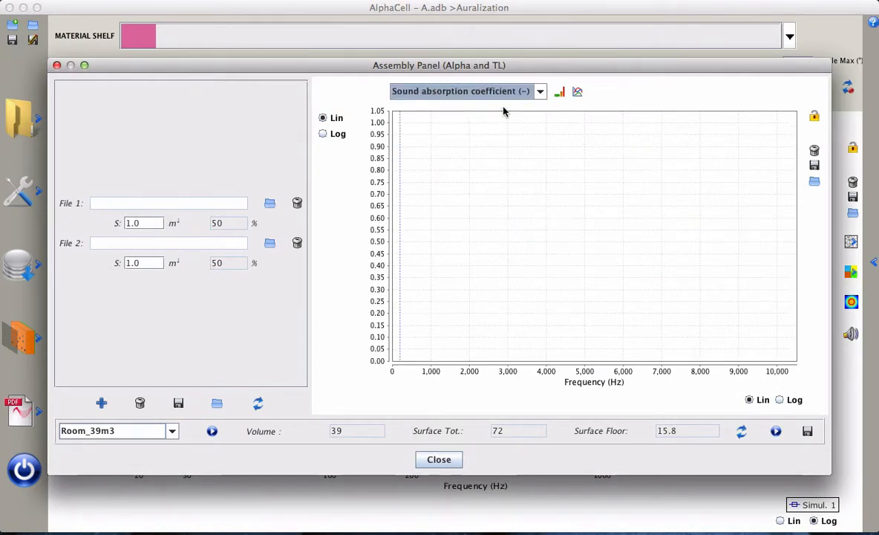
left_click(541, 91)
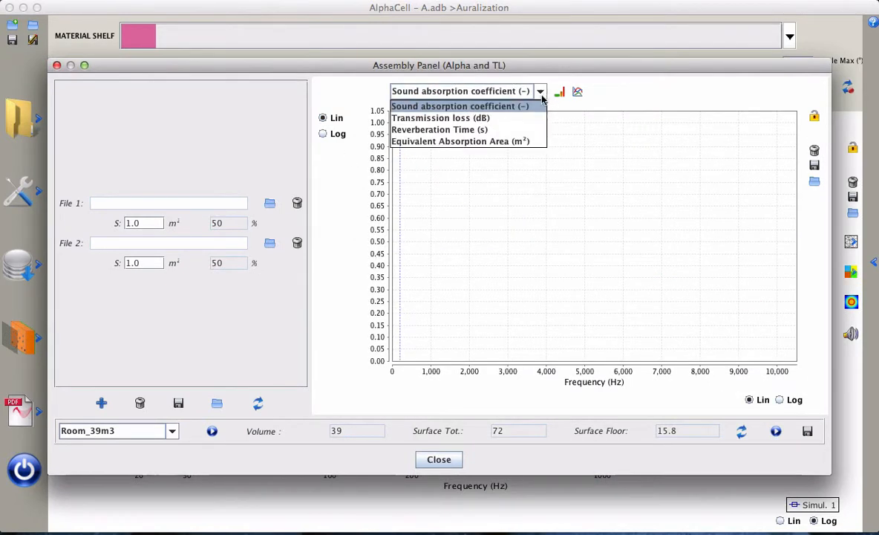
left_click(508, 131)
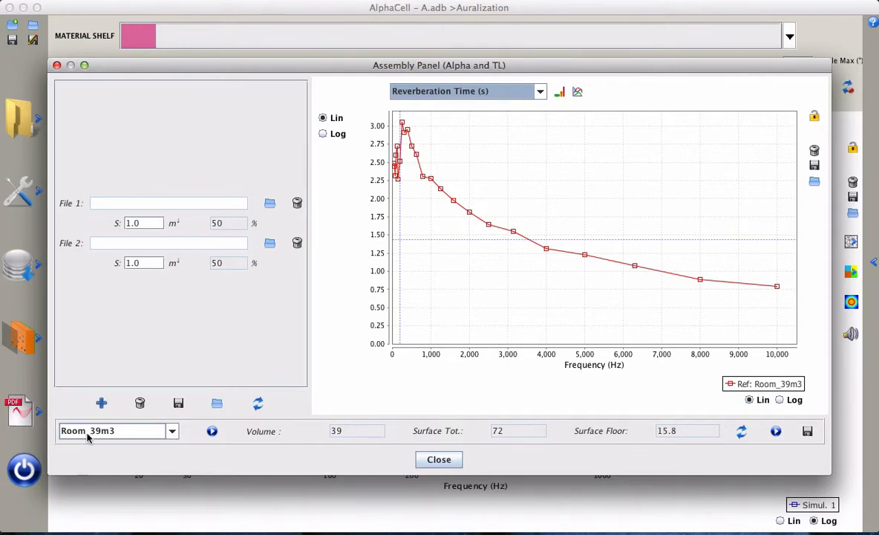
Step: Switch the reference room to Room_411m3 and back to Room_39m3
left_click(172, 431)
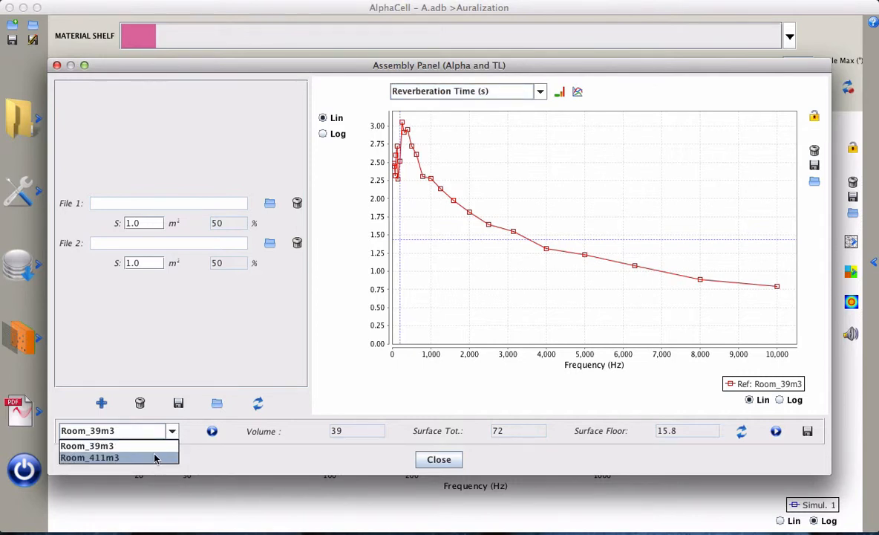
left_click(152, 458)
left_click(172, 430)
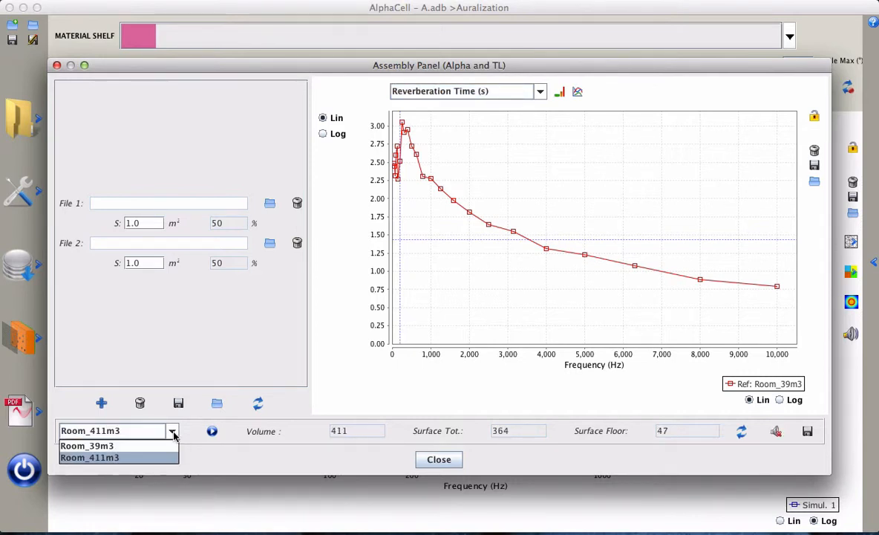
left_click(152, 445)
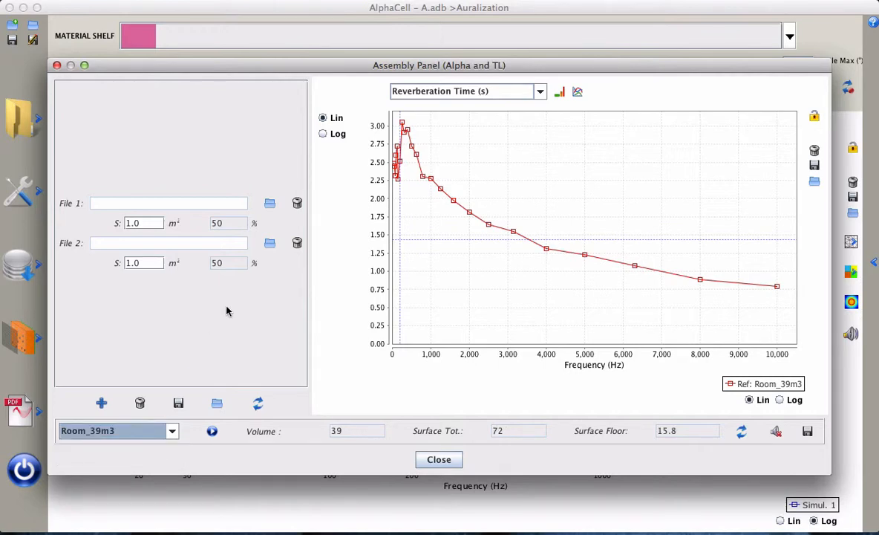
Step: Load concrete_alpha.rok as File 1 of the assembly and set its surface to 42 m²
left_click(270, 205)
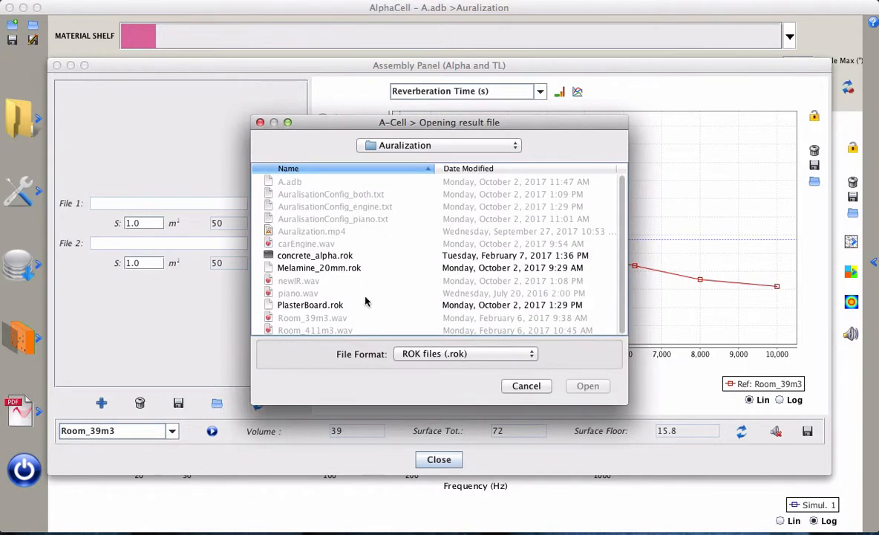
left_click(317, 255)
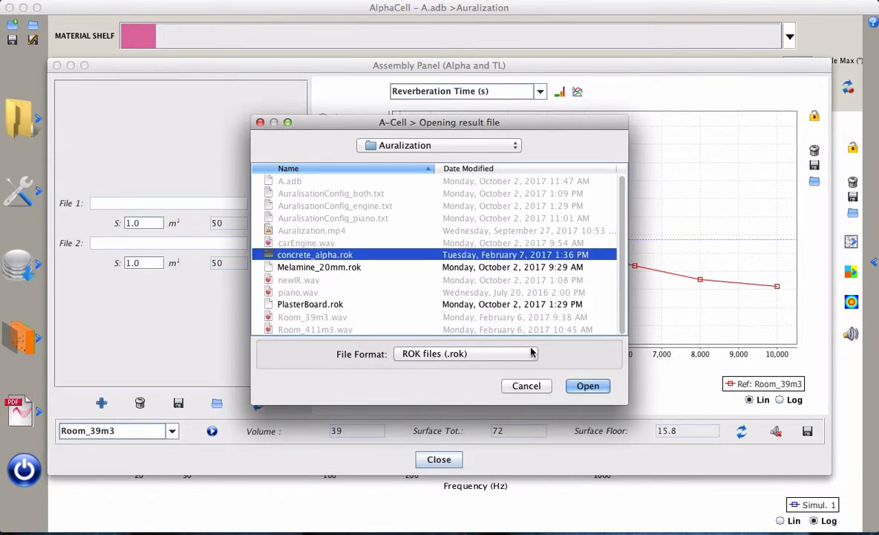
left_click(583, 386)
double_click(146, 223)
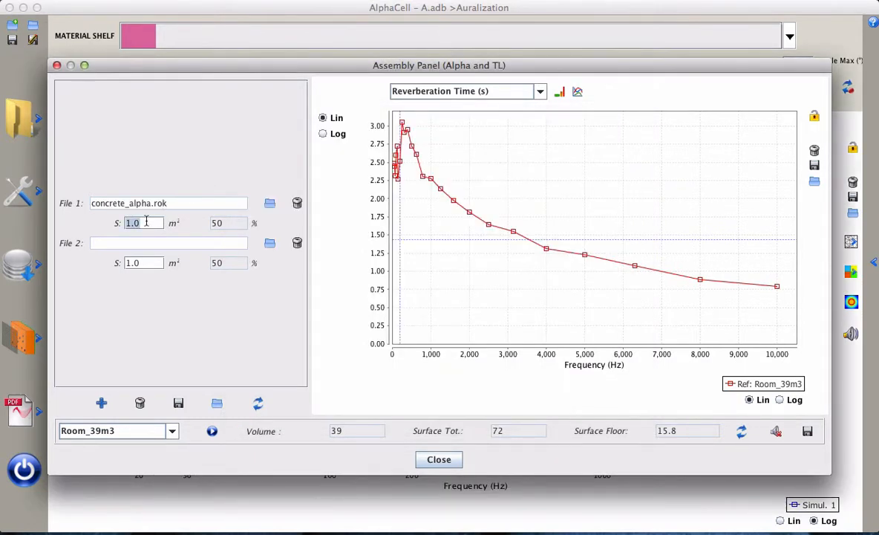
type("42")
key("Return")
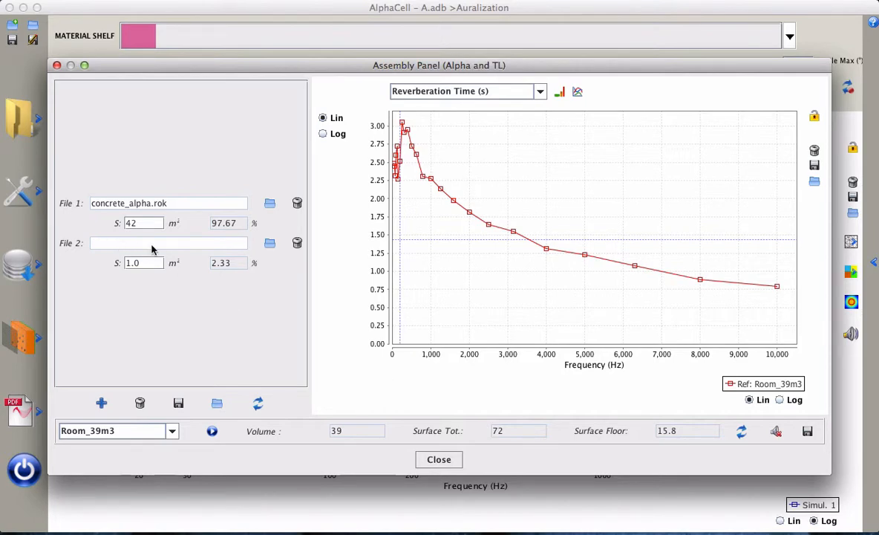
Step: Load Melamine_20mm.rok as File 2 of the assembly and set its surface to 30 m²
left_click(269, 243)
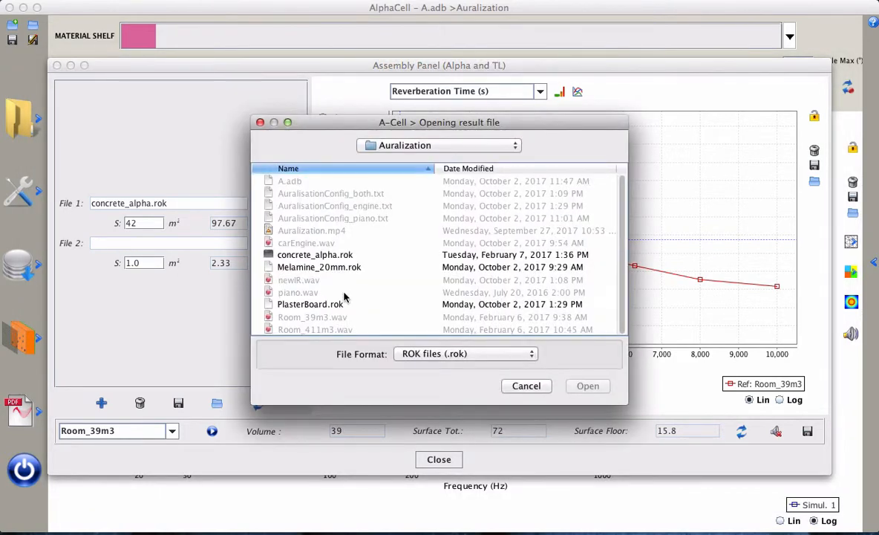
left_click(320, 268)
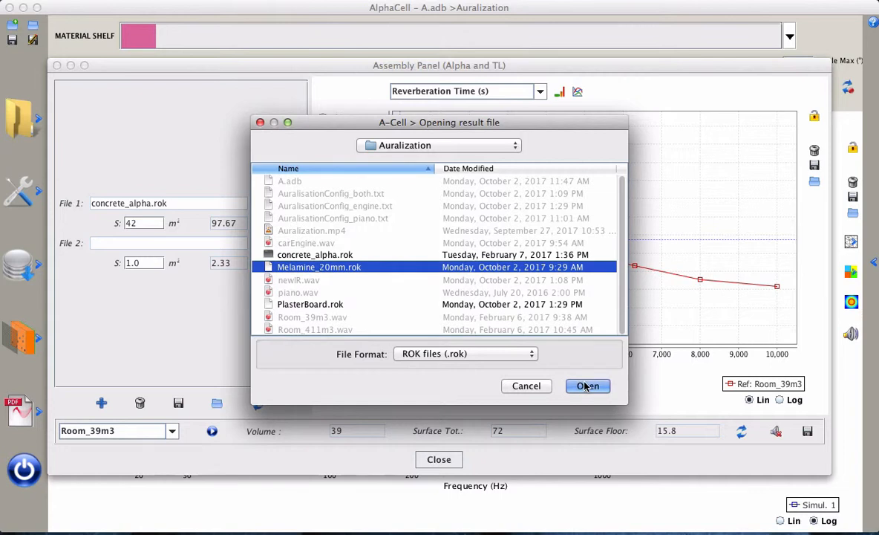
left_click(579, 385)
double_click(147, 263)
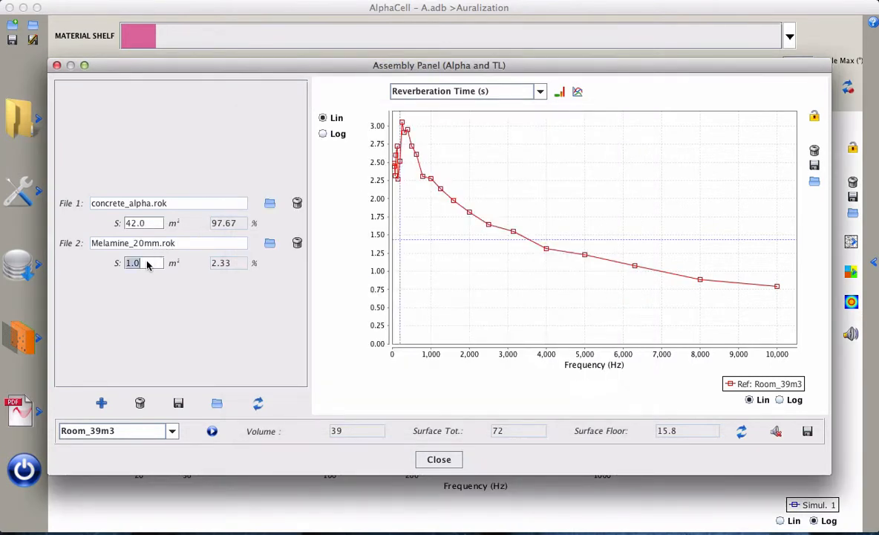
type("30")
key("Return")
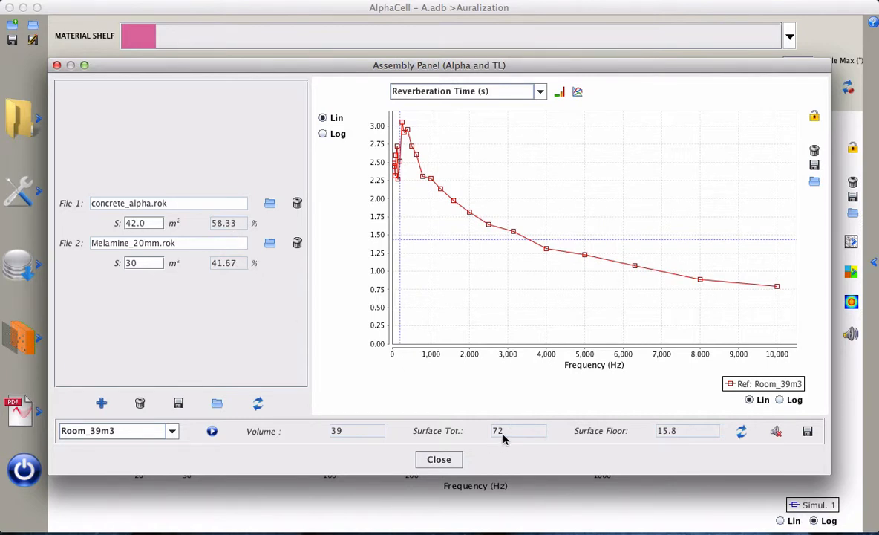
Step: Calculate the assembly's reverberation time and the new room impulse response, playing the Room_39m3 reference and the new response for comparison
left_click(213, 431)
left_click(258, 403)
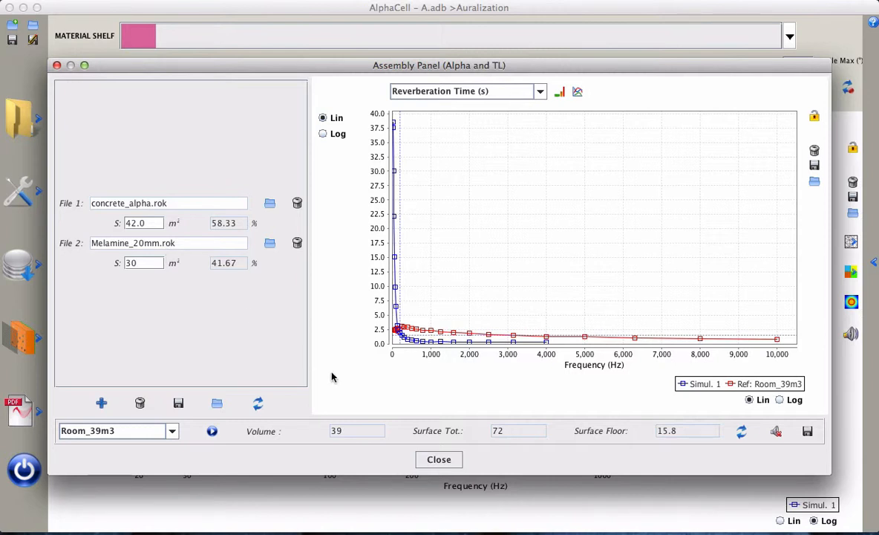
left_click(741, 431)
left_click(776, 433)
left_click(776, 433)
Step: Save the new room impulse response as newIR.wav in the Auralization folder, overwriting the existing file, and close the assembly panel
left_click(808, 435)
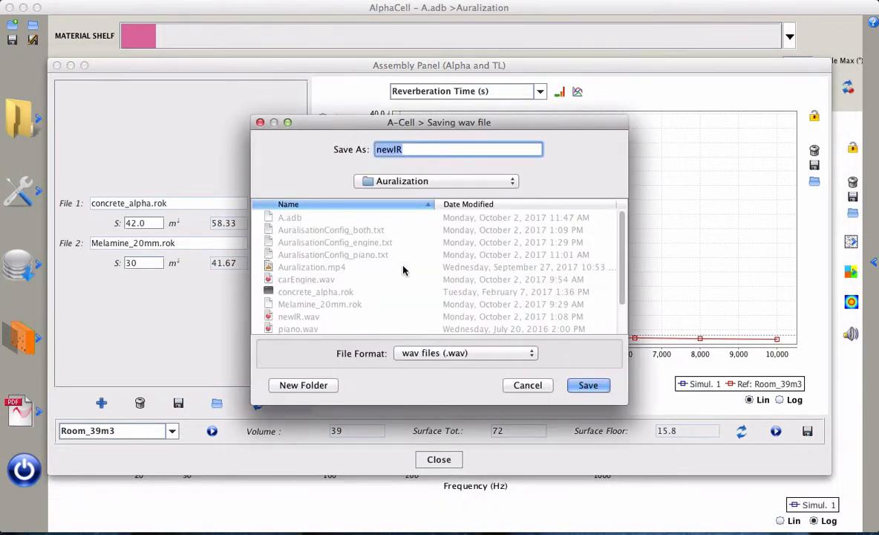
scroll(362, 290, "down", 1)
scroll(362, 290, "up", 1)
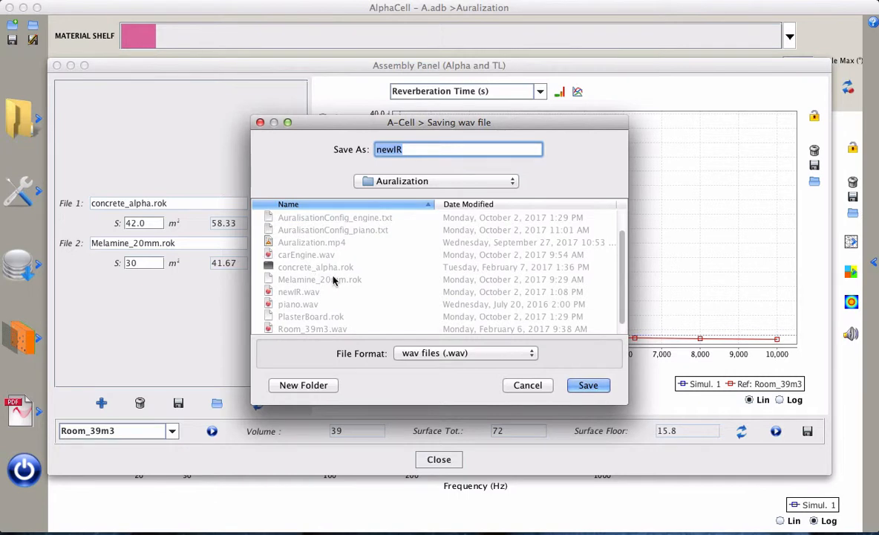
left_click(309, 293)
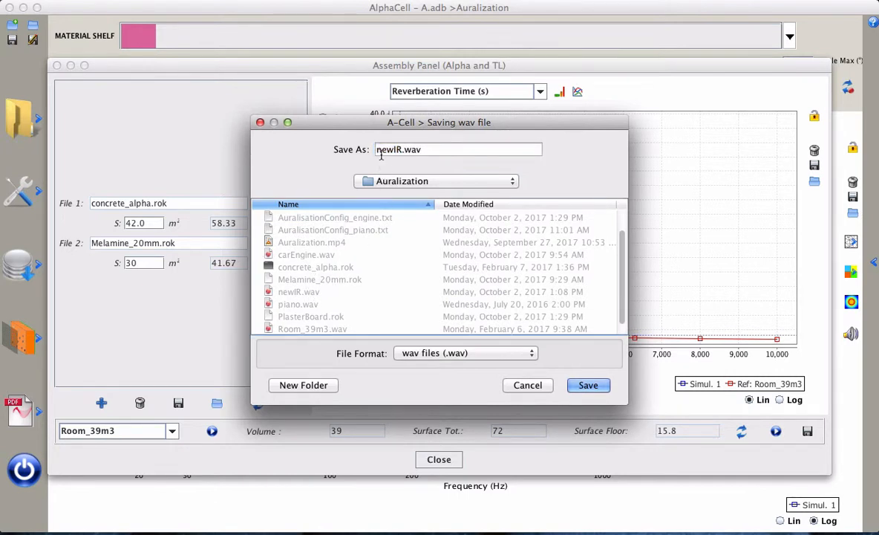
left_click(588, 385)
left_click(553, 295)
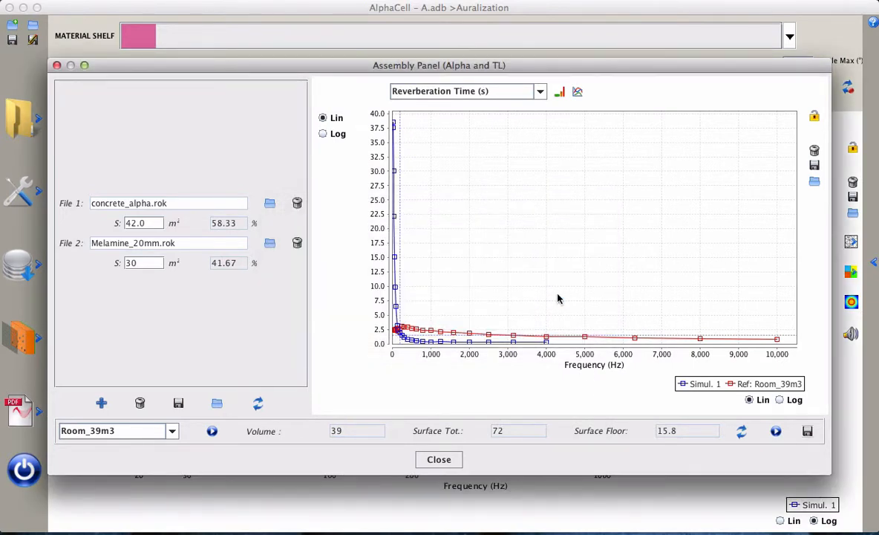
left_click(439, 460)
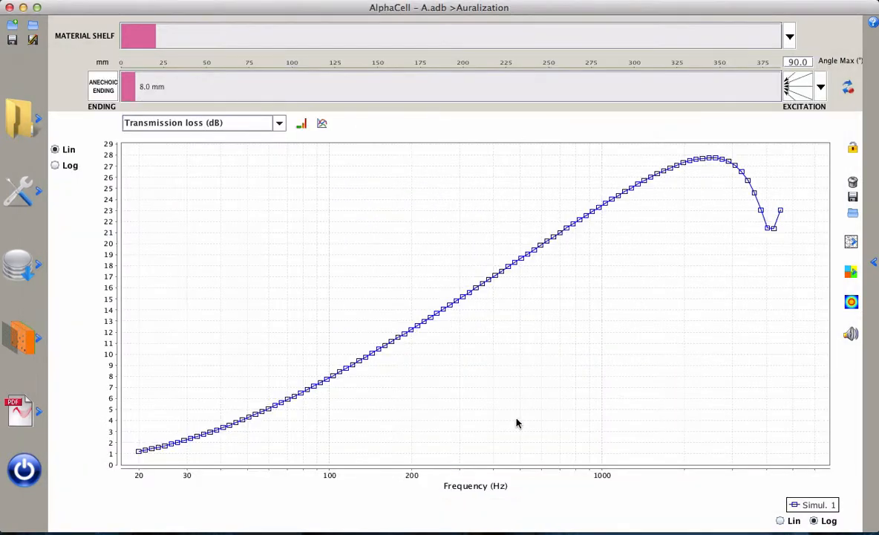
Step: Load newIR.wav as the IR file of the carEngine.wav auralisation and recalculate that row
left_click(851, 336)
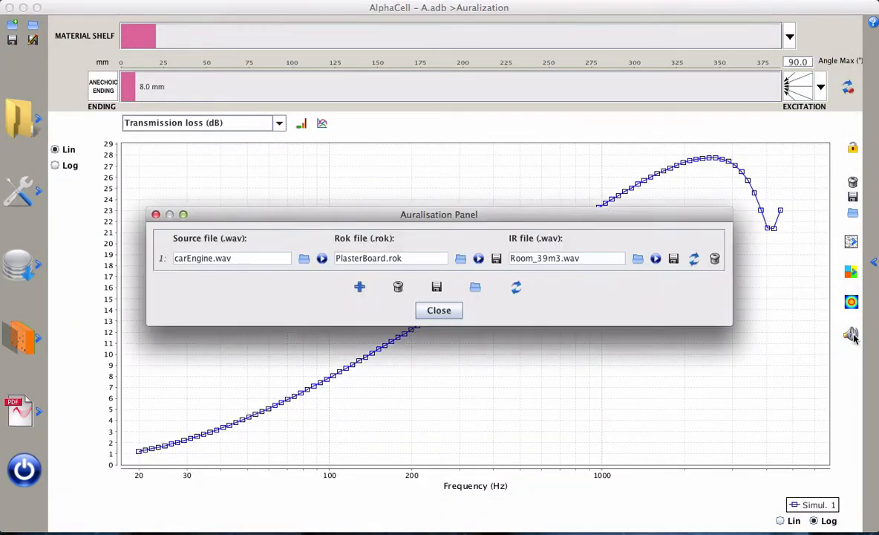
left_click(638, 260)
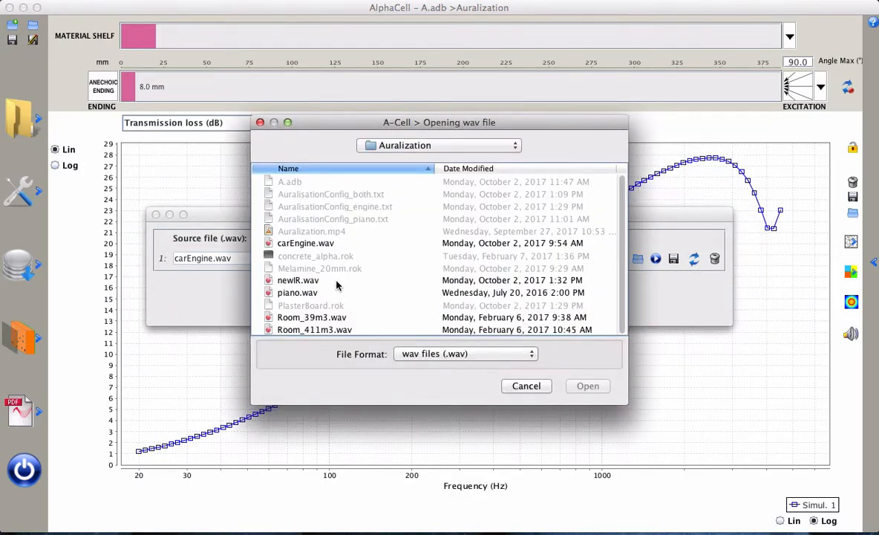
left_click(298, 280)
left_click(588, 385)
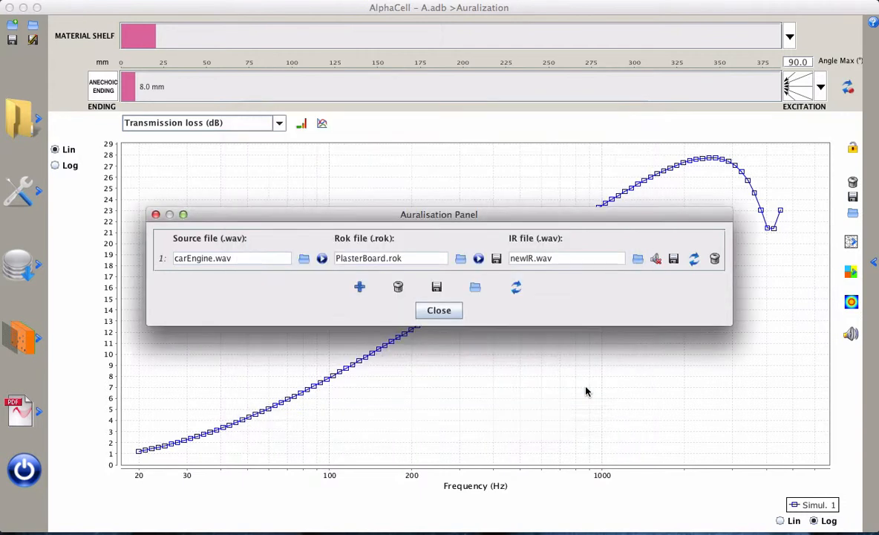
left_click(693, 259)
Step: Add a second auralisation row with piano.wav as its source file and PlasterBoard.rok as its Rok file
left_click(360, 287)
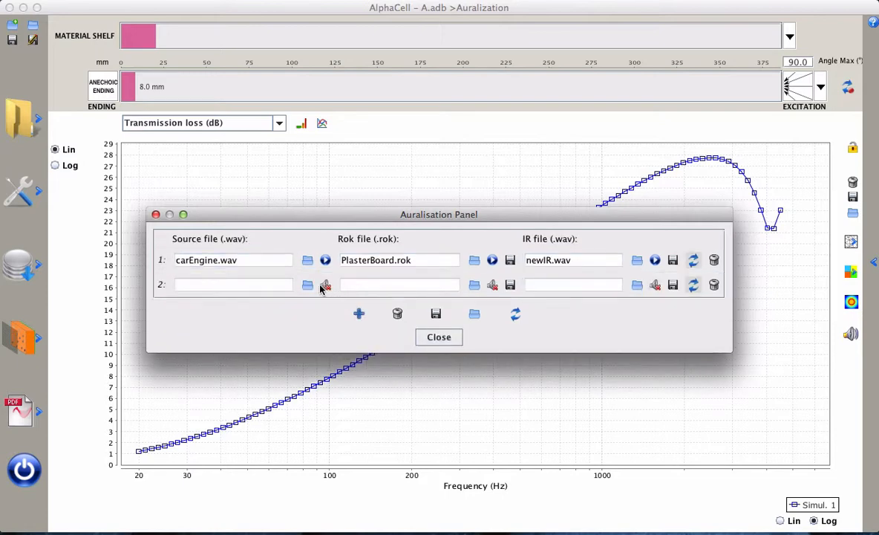
left_click(304, 285)
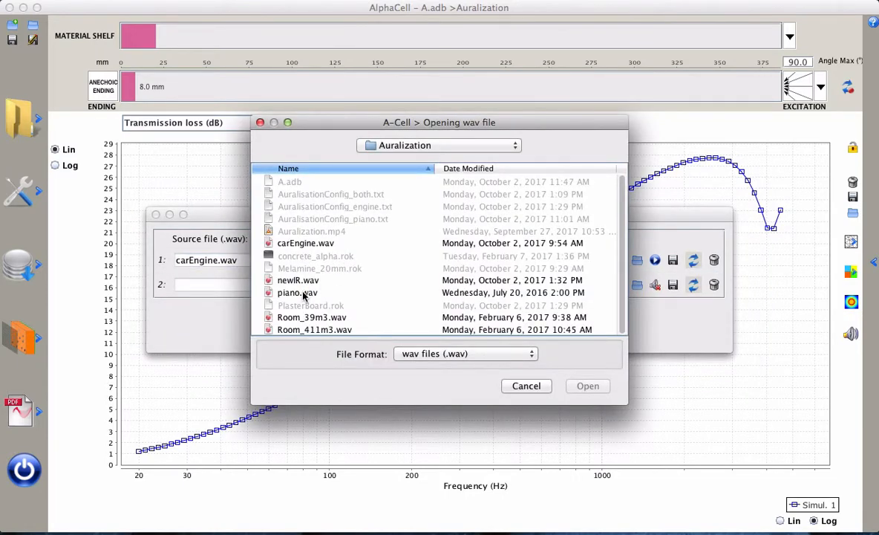
left_click(330, 292)
left_click(592, 386)
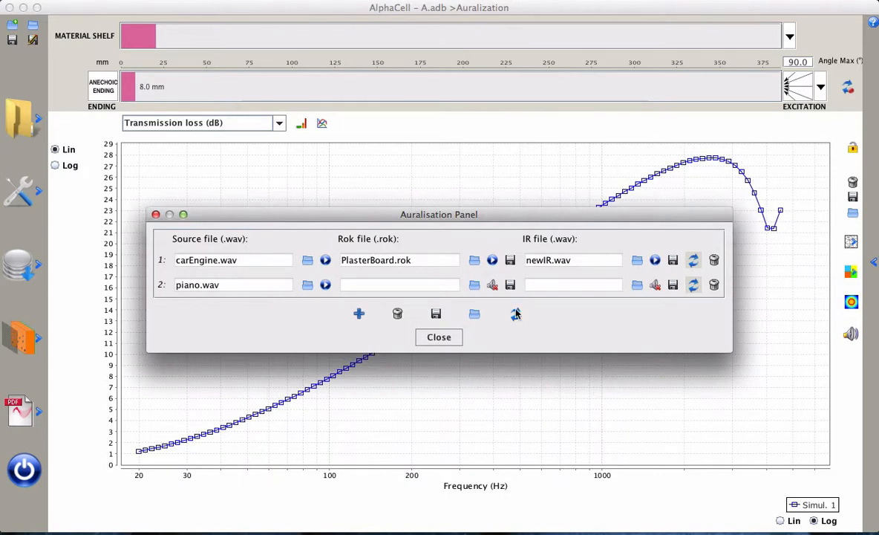
left_click(474, 286)
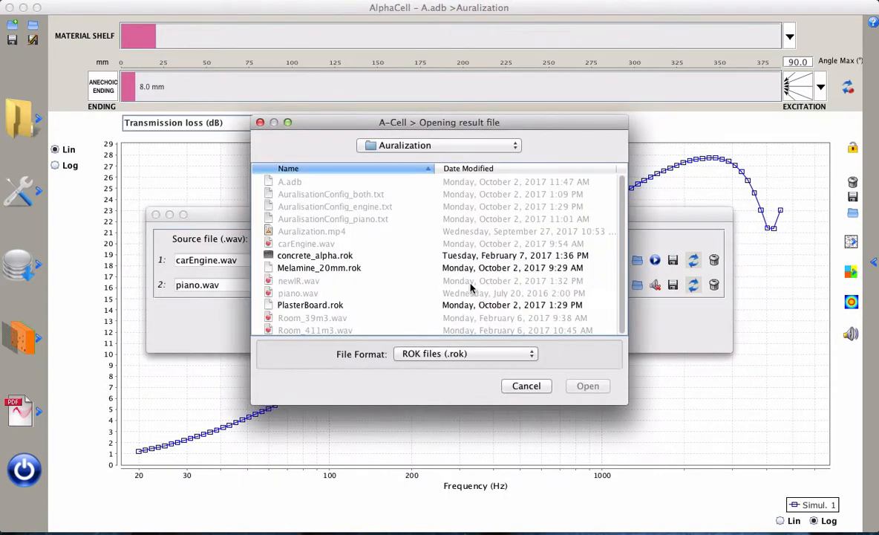
left_click(328, 305)
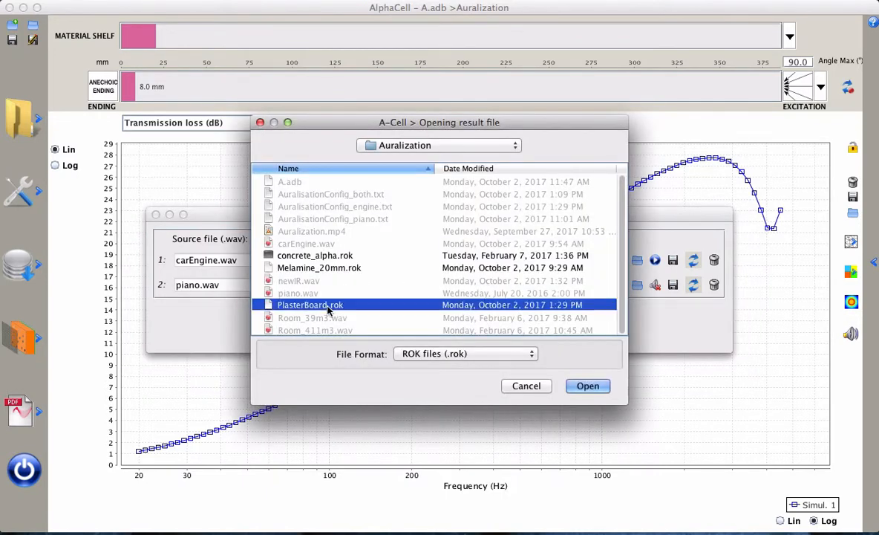
left_click(587, 386)
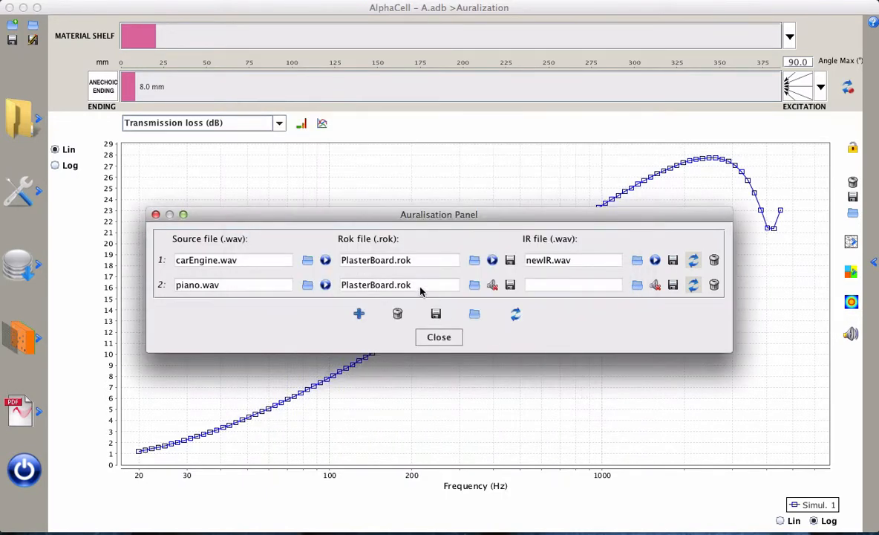
Step: Load Room_411m3.wav as the IR file of the piano.wav row and calculate all auralisations together
left_click(637, 286)
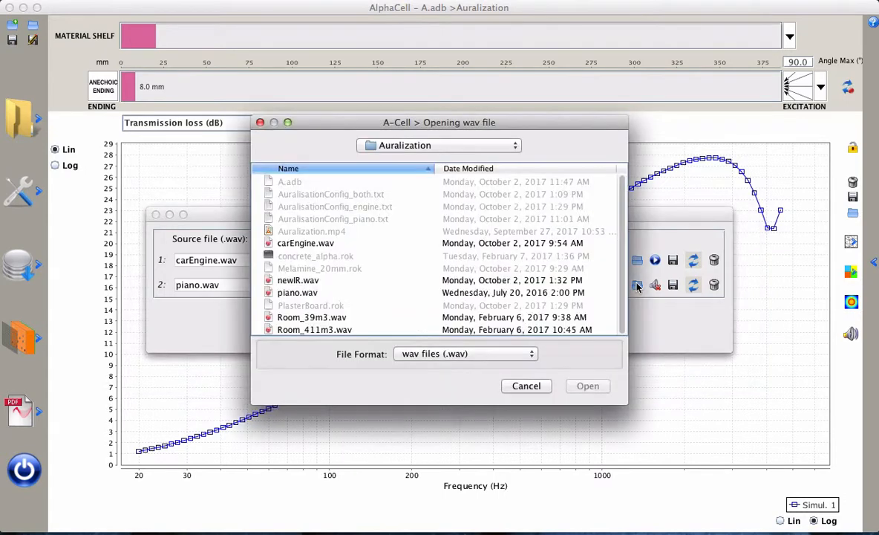
left_click(346, 329)
left_click(589, 386)
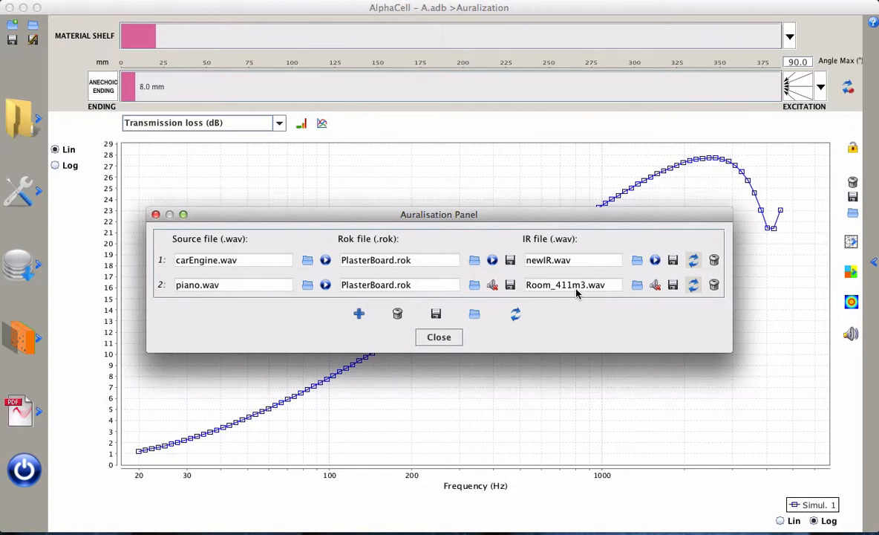
left_click(516, 314)
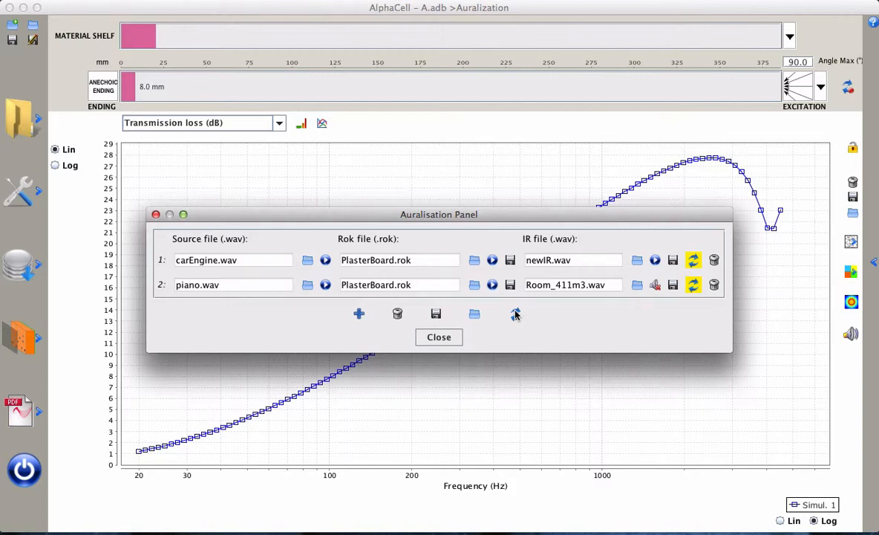